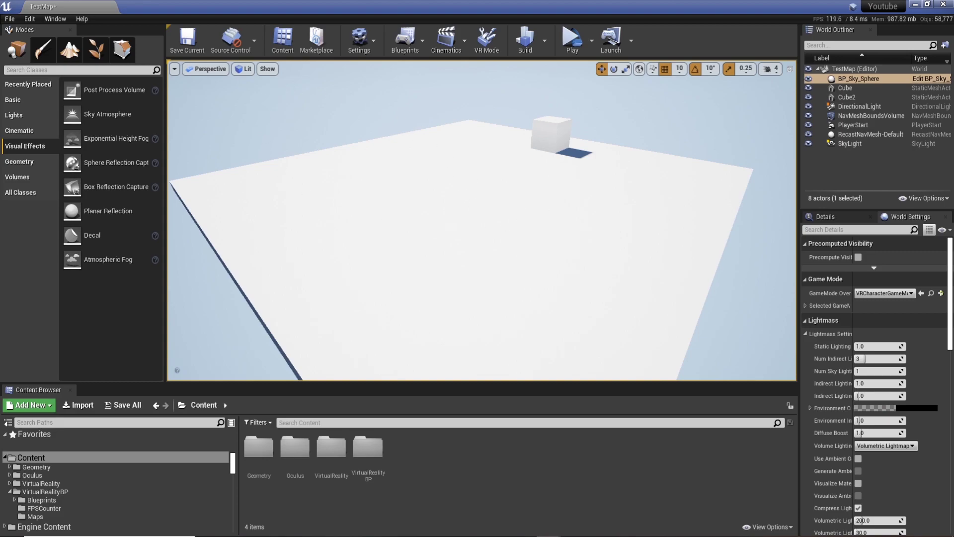
Step: Orbit the TestMap viewport slightly up and to the left
{"action": "right_click_drag", "start_coordinate": [268, 151], "coordinate": [248, 139]}
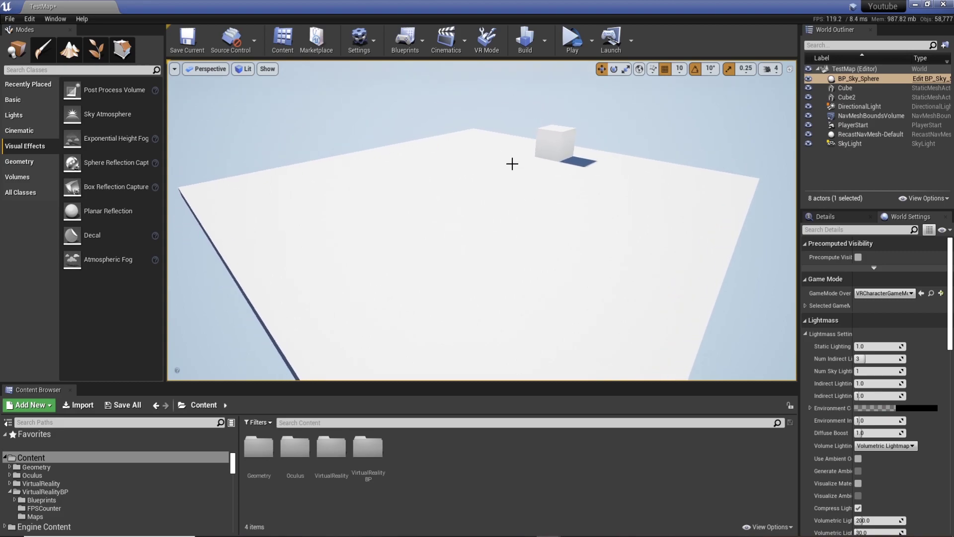
{"action": "right_click_drag", "start_coordinate": [512, 162], "coordinate": [503, 162]}
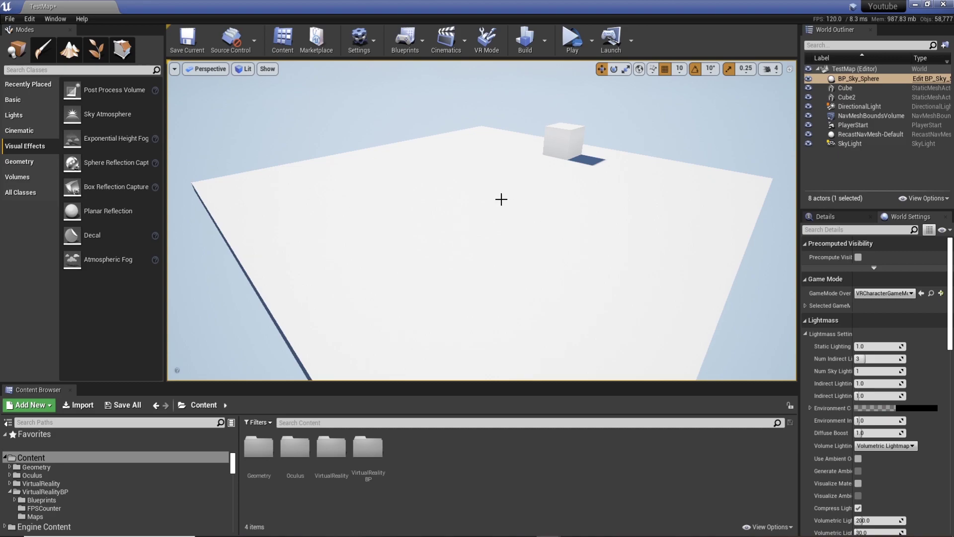
Step: Tick Late Latching under Mobile in Project Settings > Plugins > OculusVR
{"action": "left_click", "coordinate": [30, 19]}
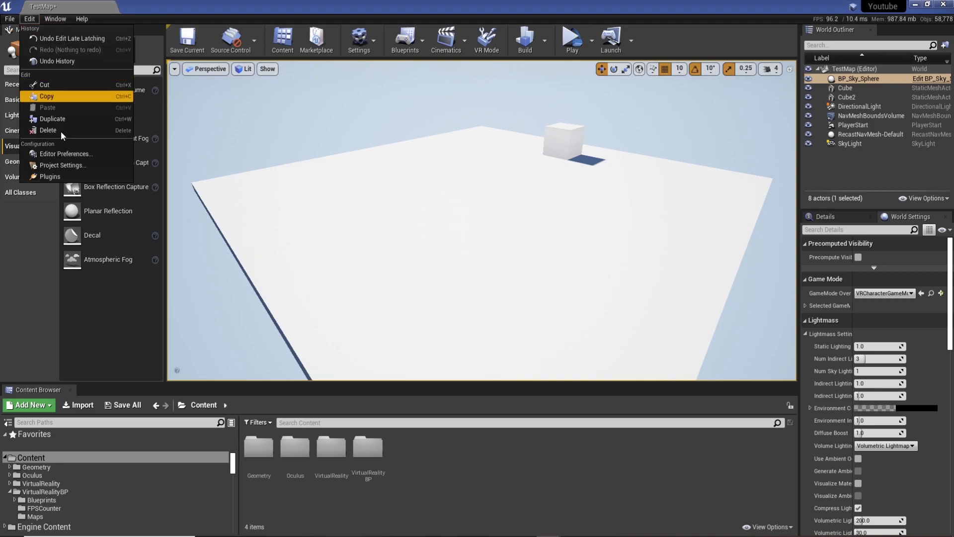
{"action": "left_click", "coordinate": [66, 166]}
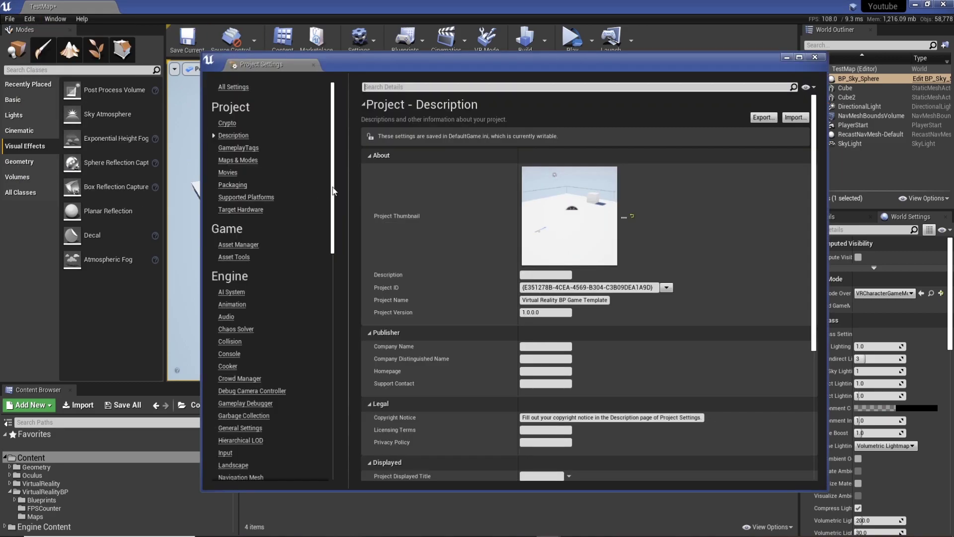
{"action": "left_click_drag", "start_coordinate": [335, 173], "coordinate": [347, 419]}
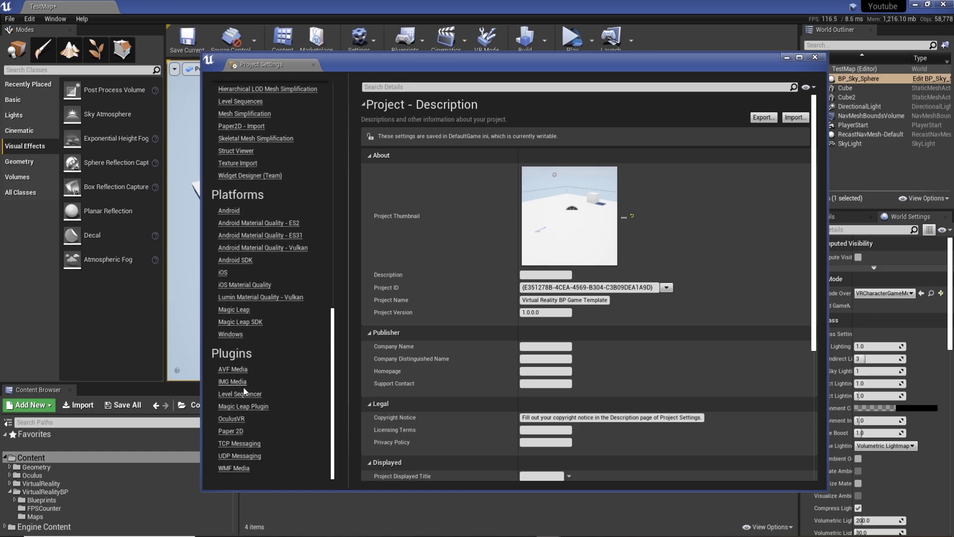
{"action": "left_click", "coordinate": [230, 419]}
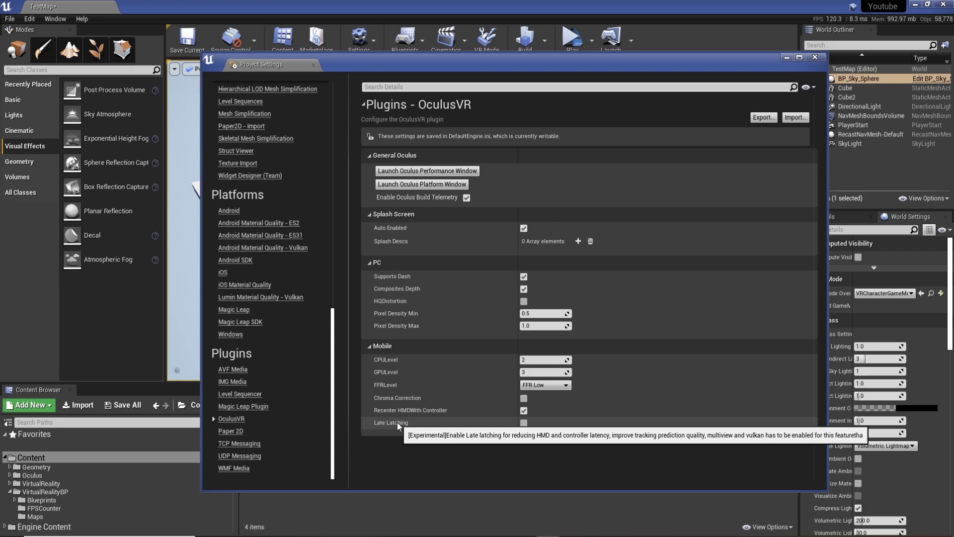
{"action": "left_click", "coordinate": [523, 423]}
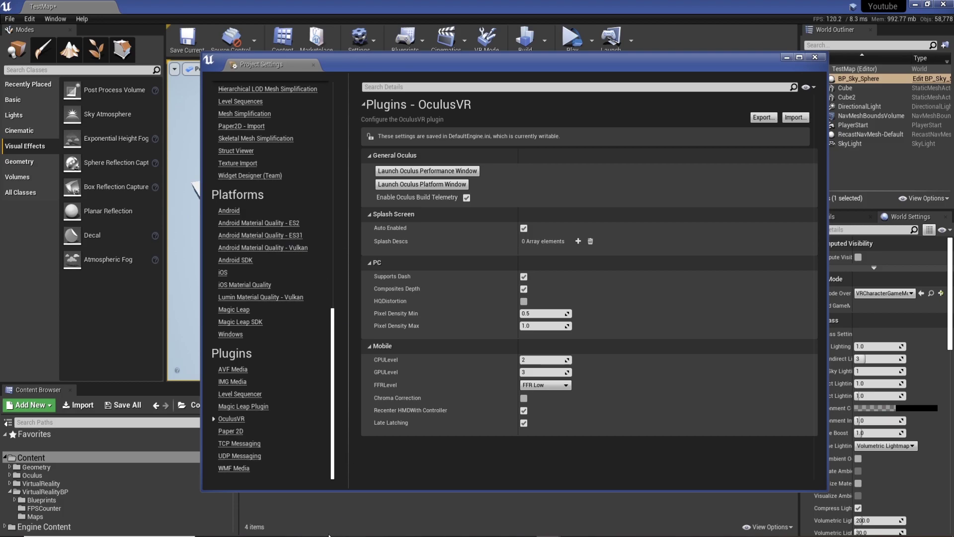
Step: Bring the YouTube tutorial window forward and nudge it up and left
{"action": "mouse_move", "coordinate": [328, 535]}
{"action": "left_click", "coordinate": [290, 512]}
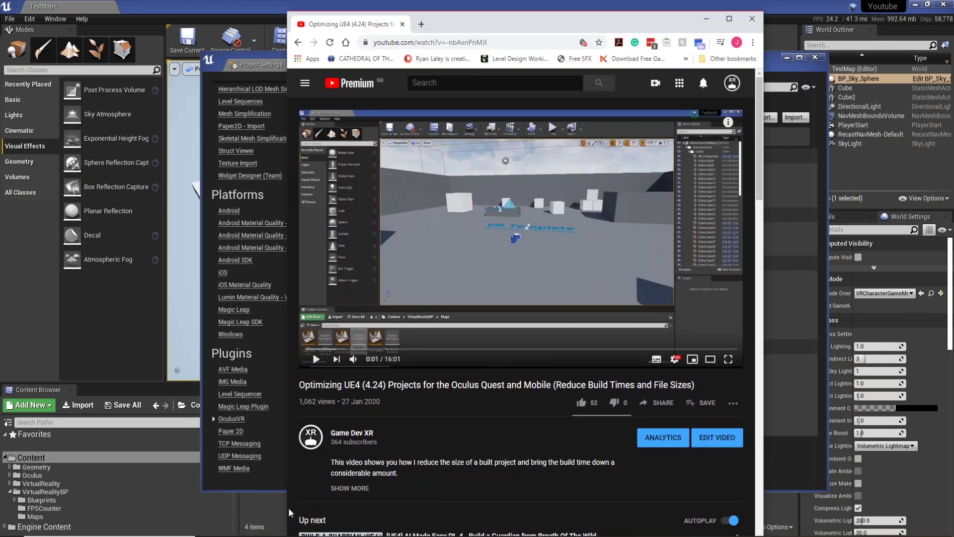
{"action": "left_click_drag", "start_coordinate": [541, 27], "coordinate": [496, 14]}
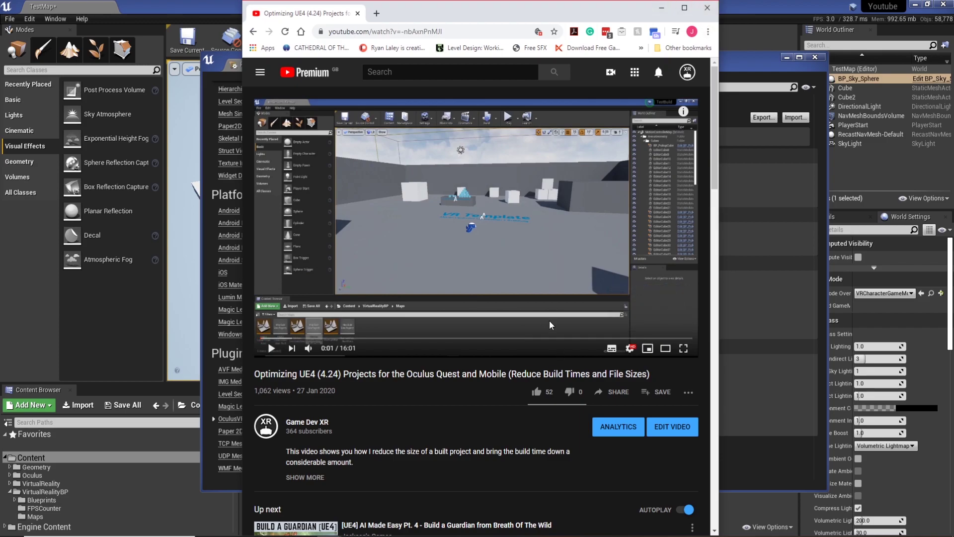
Step: Minimize YouTube and check Multi-View in the VR section of Engine > Rendering
{"action": "left_click", "coordinate": [662, 9]}
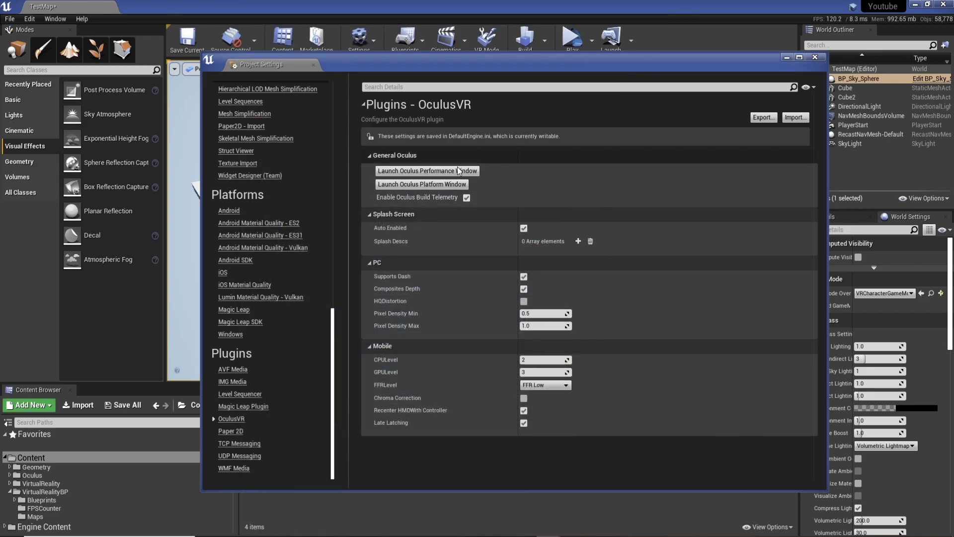
{"action": "scroll", "coordinate": [275, 368], "scroll_direction": "up", "scroll_amount": 8}
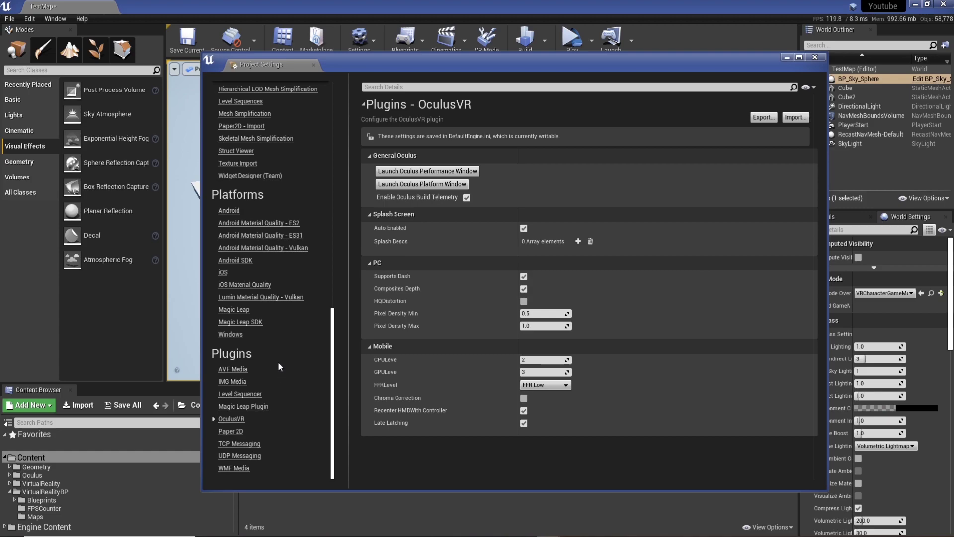
{"action": "scroll", "coordinate": [292, 335], "scroll_direction": "up", "scroll_amount": 3}
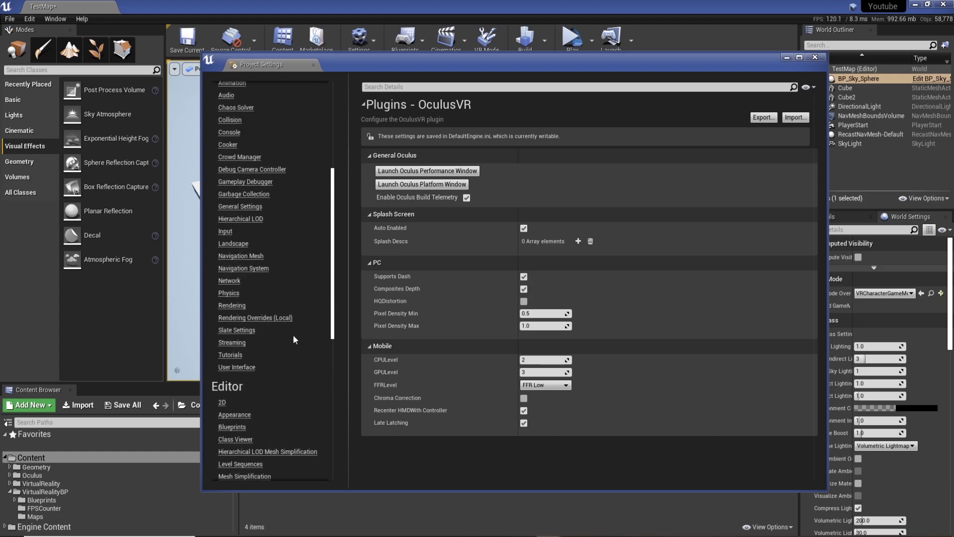
{"action": "left_click", "coordinate": [248, 306]}
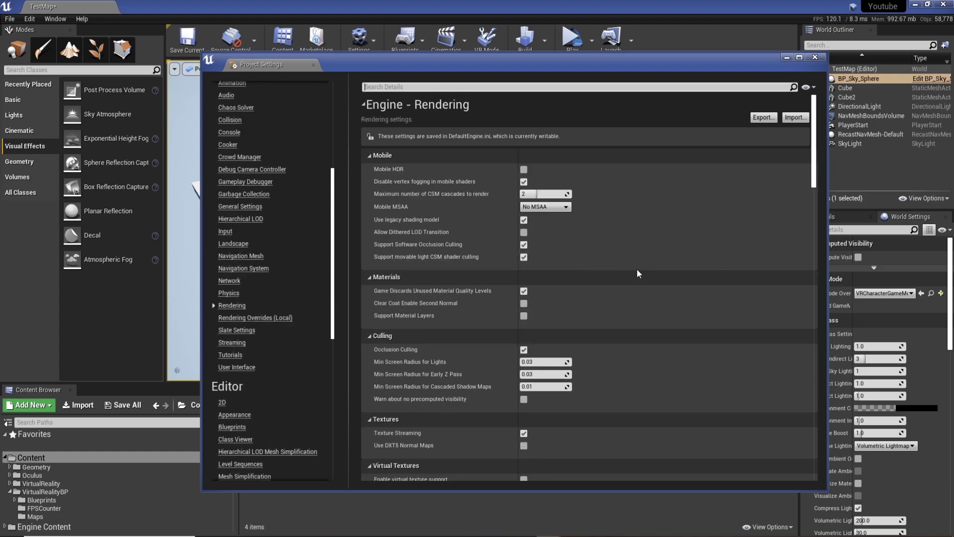
{"action": "scroll", "coordinate": [638, 275], "scroll_direction": "down", "scroll_amount": 12}
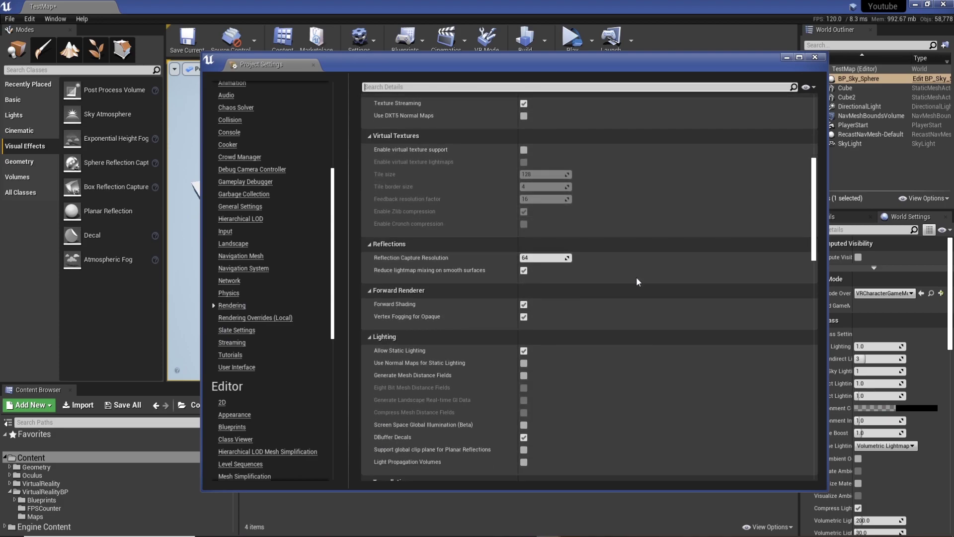
{"action": "scroll", "coordinate": [636, 278], "scroll_direction": "down", "scroll_amount": 10}
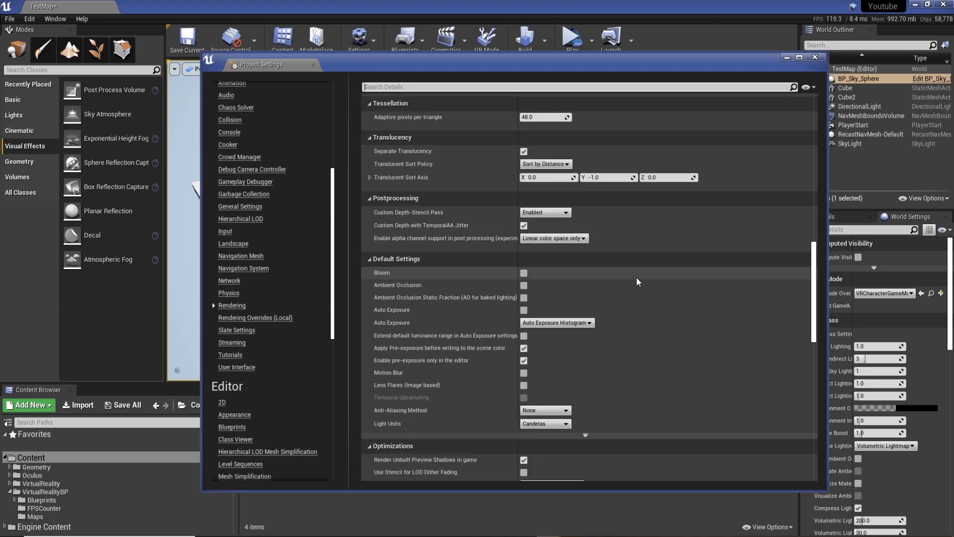
{"action": "scroll", "coordinate": [637, 280], "scroll_direction": "down", "scroll_amount": 10}
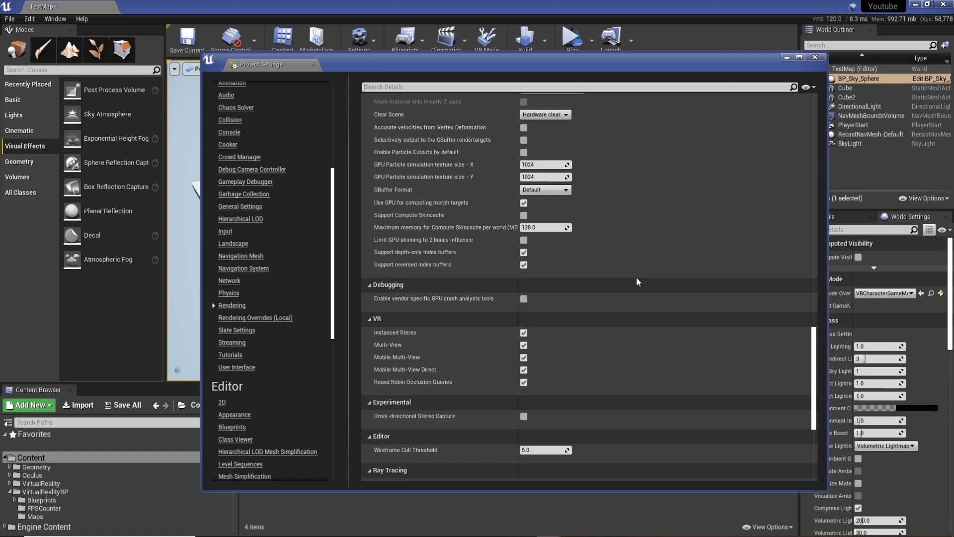
{"action": "scroll", "coordinate": [631, 278], "scroll_direction": "down", "scroll_amount": 5}
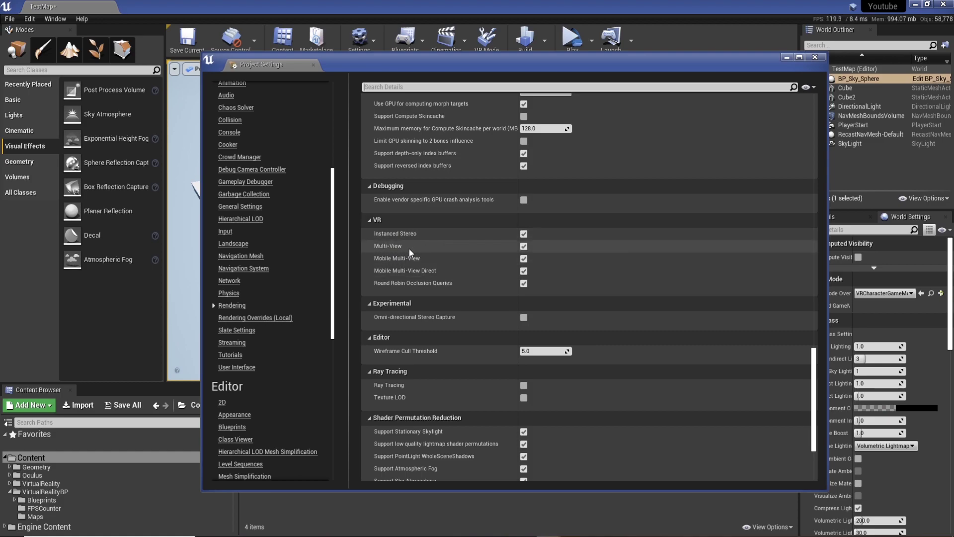
{"action": "left_click", "coordinate": [525, 246]}
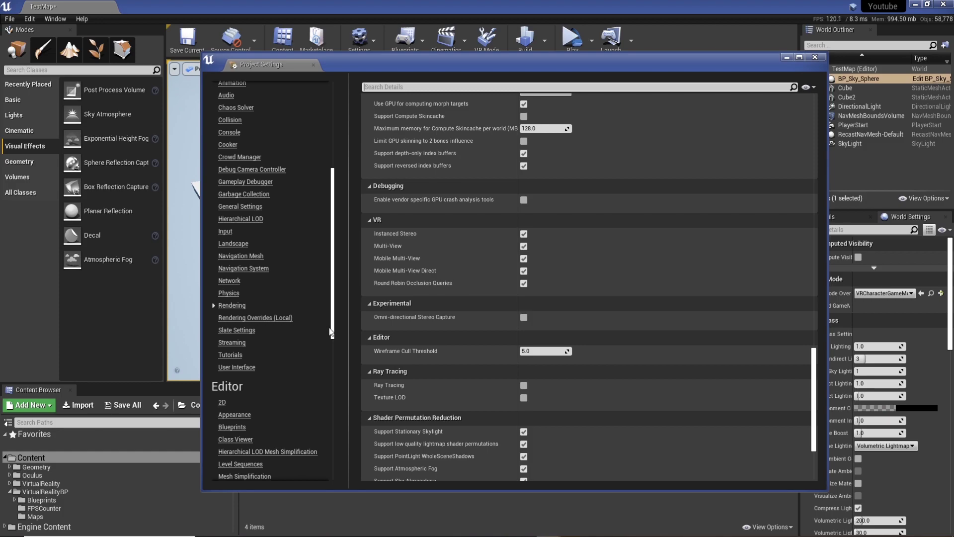
Step: Show Platforms > Android settings with arm64 and Support Vulkan enabled under Build
{"action": "scroll", "coordinate": [296, 338], "scroll_direction": "down", "scroll_amount": 5}
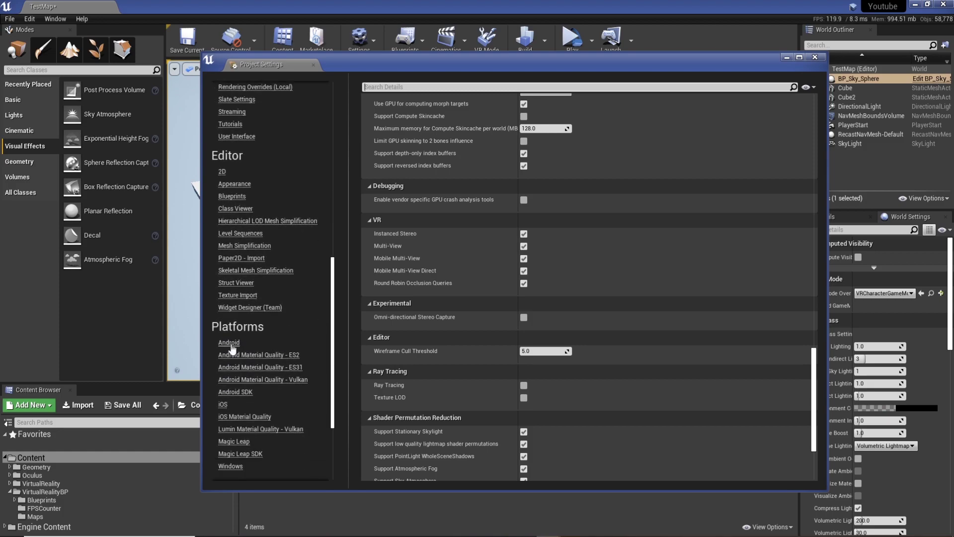
{"action": "left_click", "coordinate": [228, 343]}
{"action": "scroll", "coordinate": [456, 356], "scroll_direction": "down", "scroll_amount": 3}
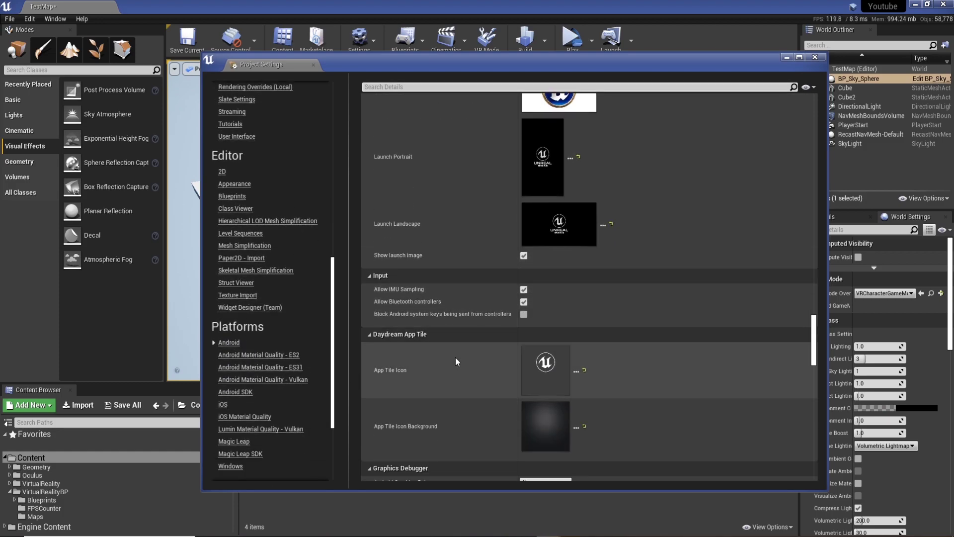
{"action": "scroll", "coordinate": [462, 356], "scroll_direction": "down", "scroll_amount": 12}
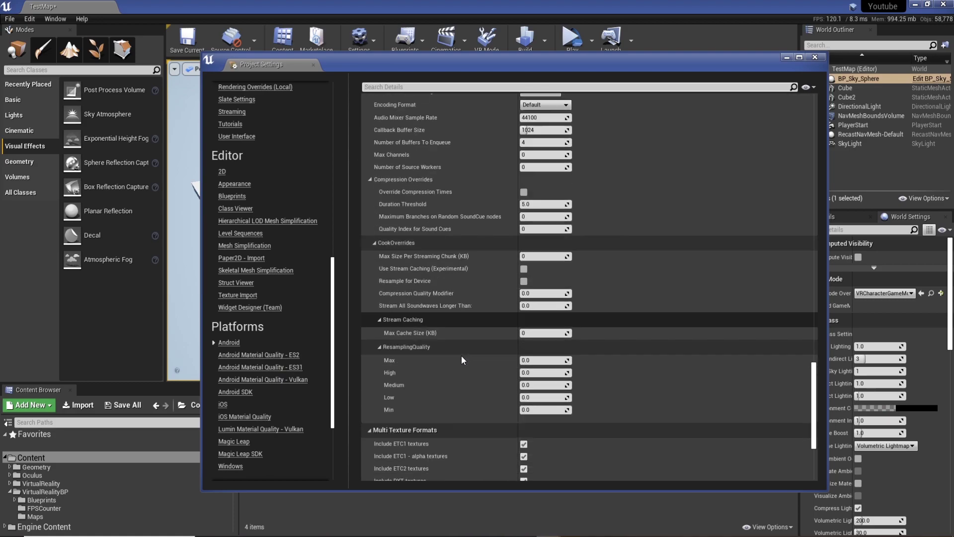
{"action": "scroll", "coordinate": [454, 380], "scroll_direction": "up", "scroll_amount": 8}
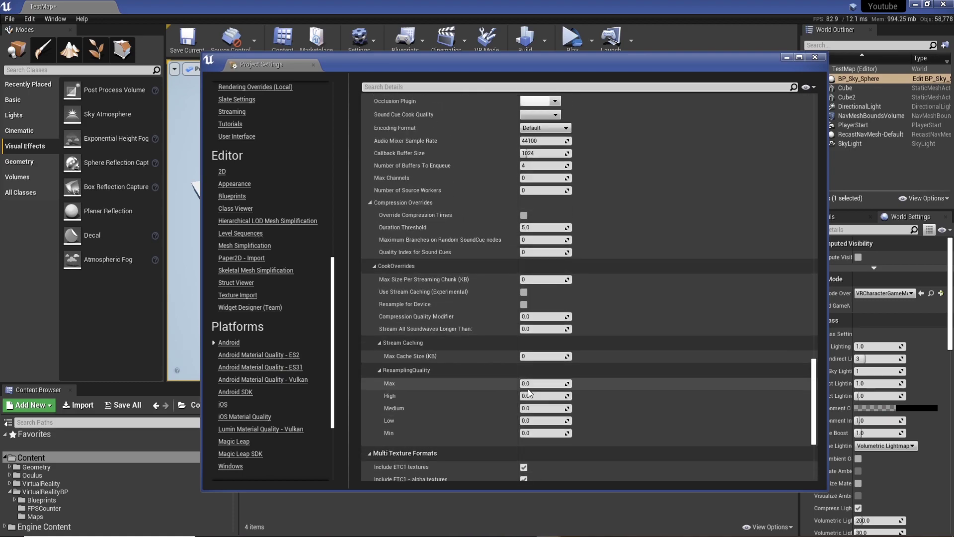
{"action": "scroll", "coordinate": [459, 388], "scroll_direction": "up", "scroll_amount": 10}
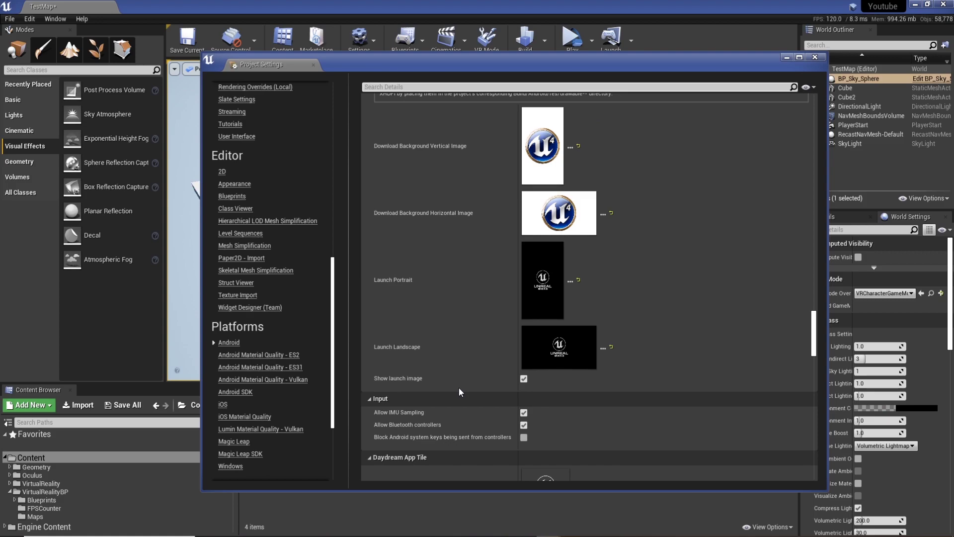
{"action": "scroll", "coordinate": [458, 387], "scroll_direction": "up", "scroll_amount": 15}
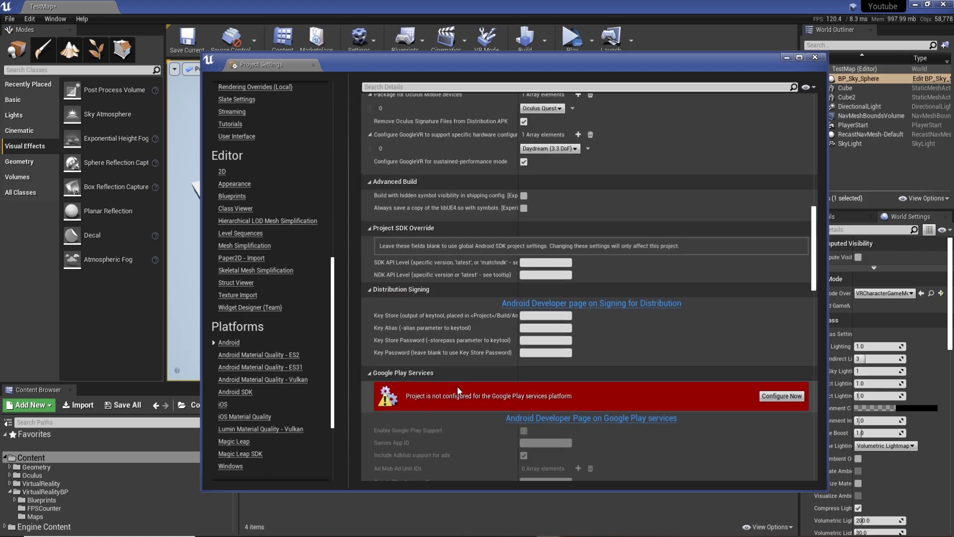
{"action": "scroll", "coordinate": [457, 387], "scroll_direction": "up", "scroll_amount": 15}
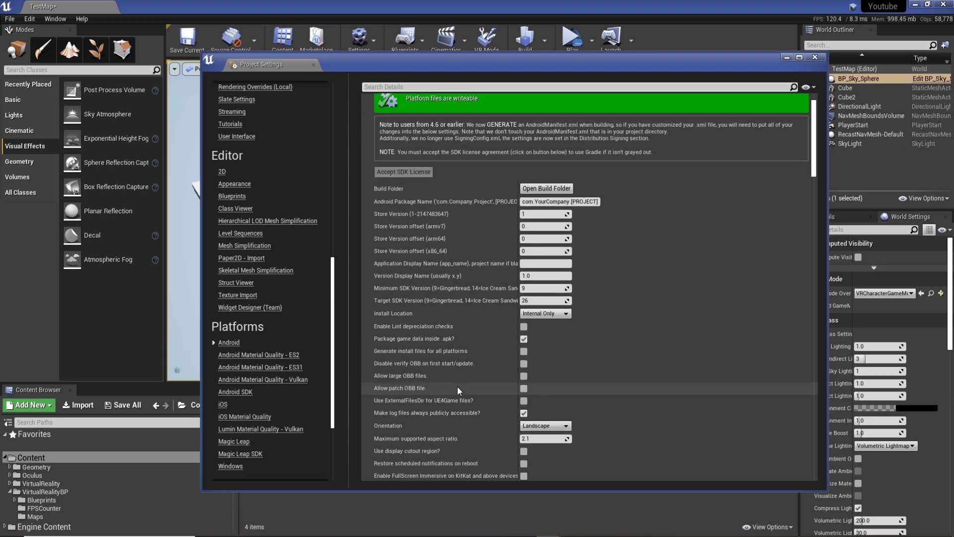
{"action": "scroll", "coordinate": [482, 142], "scroll_direction": "down", "scroll_amount": 12}
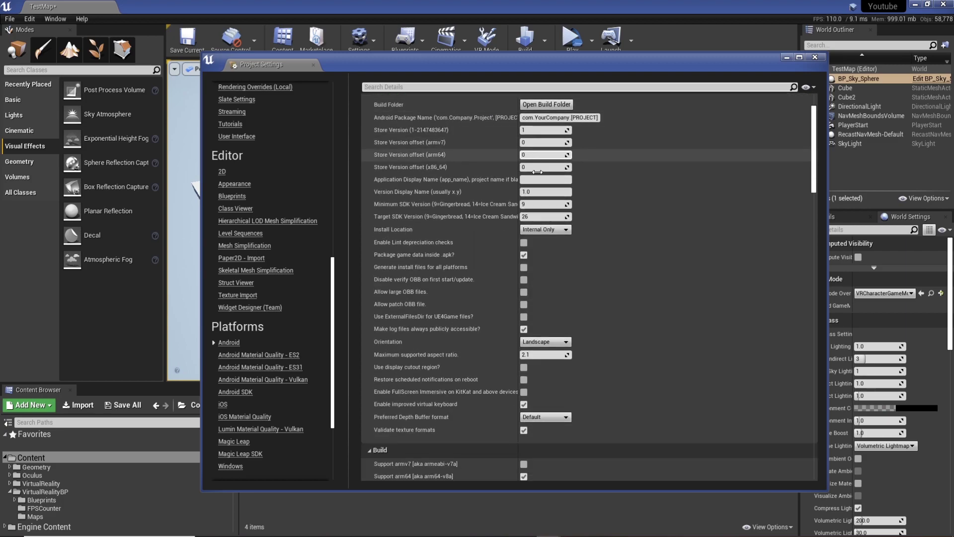
{"action": "scroll", "coordinate": [534, 177], "scroll_direction": "down", "scroll_amount": 5}
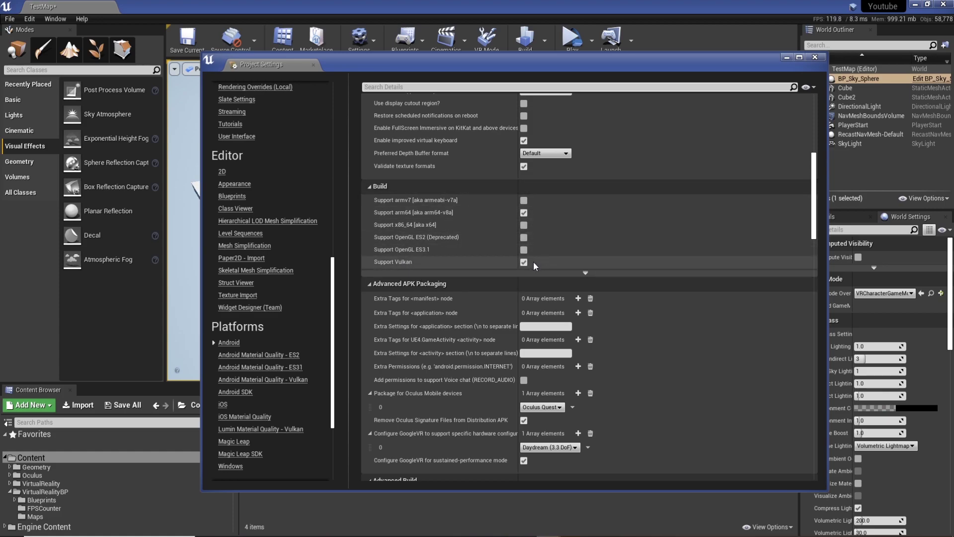
{"action": "scroll", "coordinate": [248, 423], "scroll_direction": "down", "scroll_amount": 5}
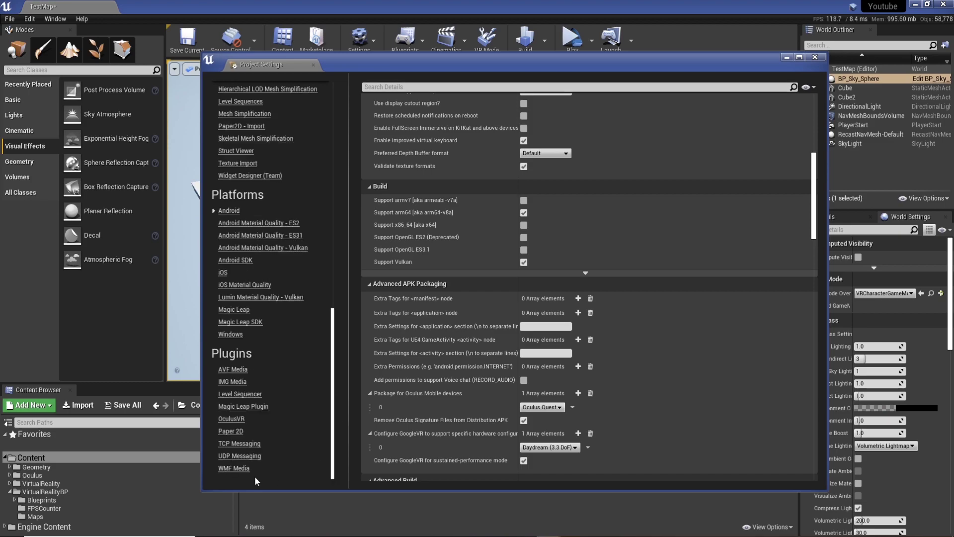
Step: Minimize Project Settings and orbit the viewport around the cube on the white floor
{"action": "left_click", "coordinate": [239, 420]}
{"action": "left_click", "coordinate": [787, 58]}
{"action": "mouse_move", "coordinate": [597, 262]}
{"action": "right_mouse_down"}
{"action": "mouse_move", "coordinate": [591, 248]}
{"action": "mouse_move", "coordinate": [596, 262]}
{"action": "right_mouse_up"}
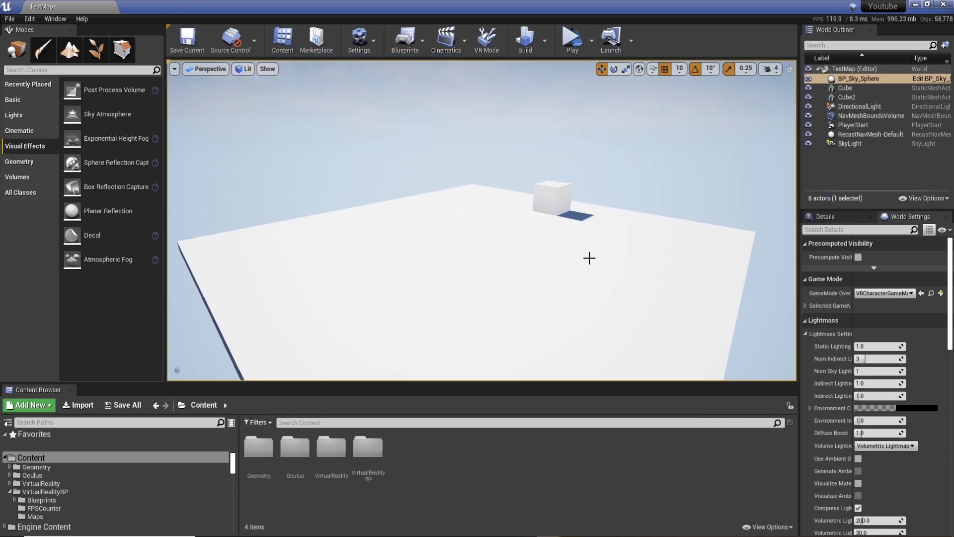